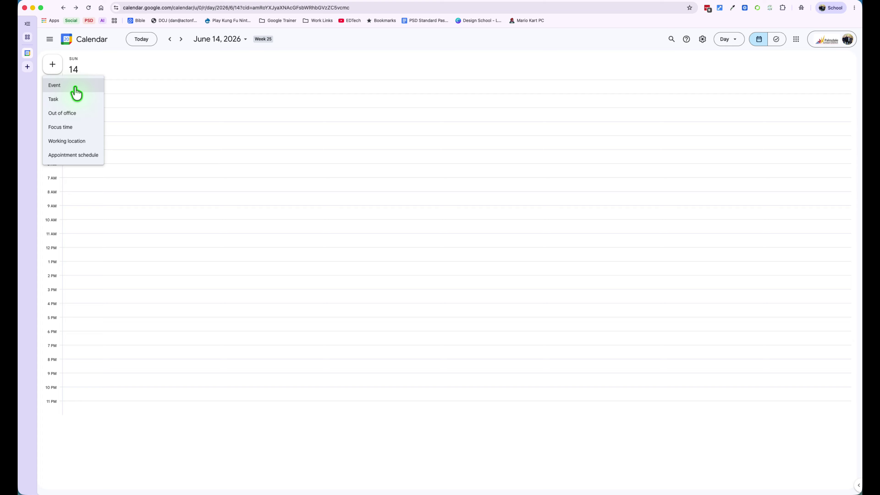
- Create a June 14 event from 8:00am to 9:30am and title it as a meeting with the contact
click(133, 61)
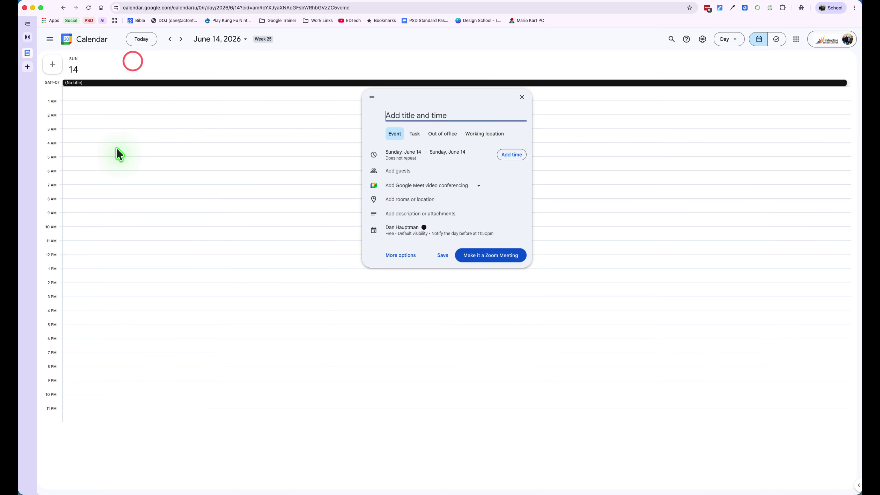
key(Escape)
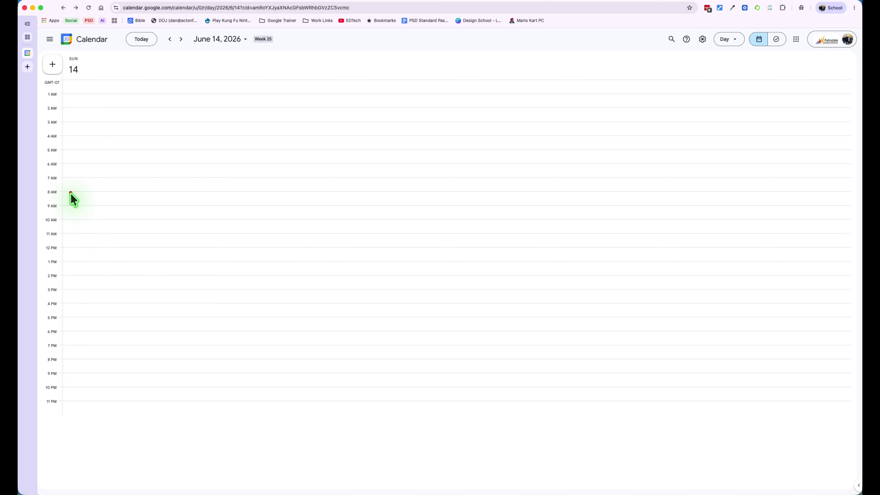
drag(70, 194, 71, 211)
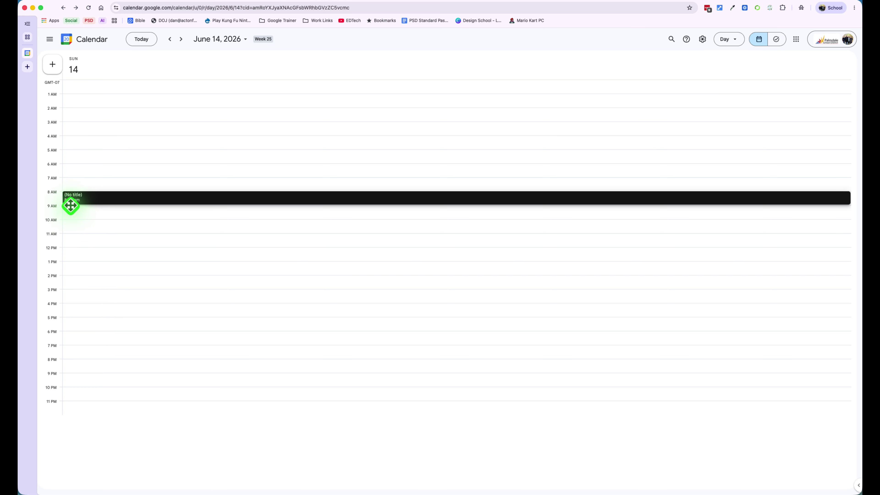
drag(71, 211, 70, 210)
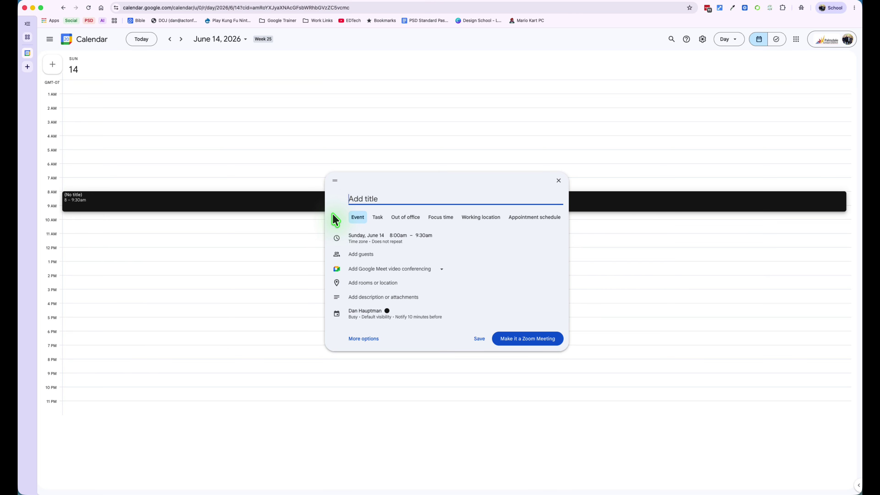
text(Meet with Dan)
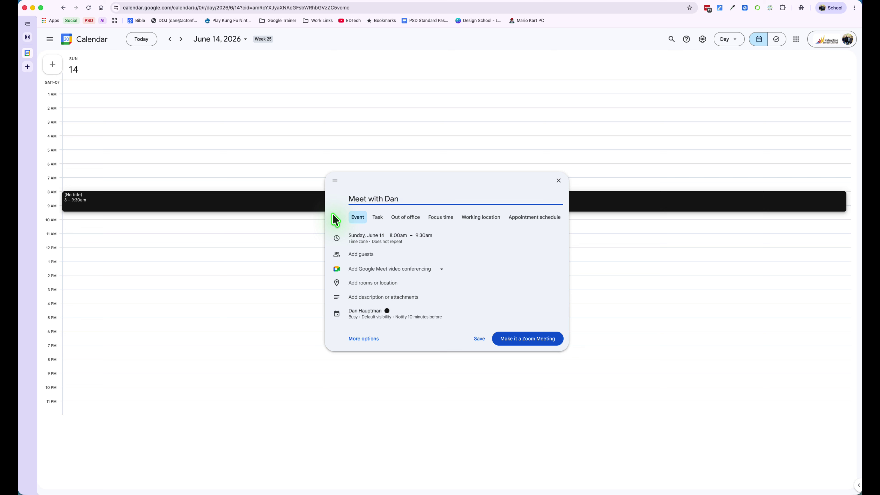
- Add Google Meet video conferencing to the event and turn off screen sharing and reactions for contributors
click(392, 276)
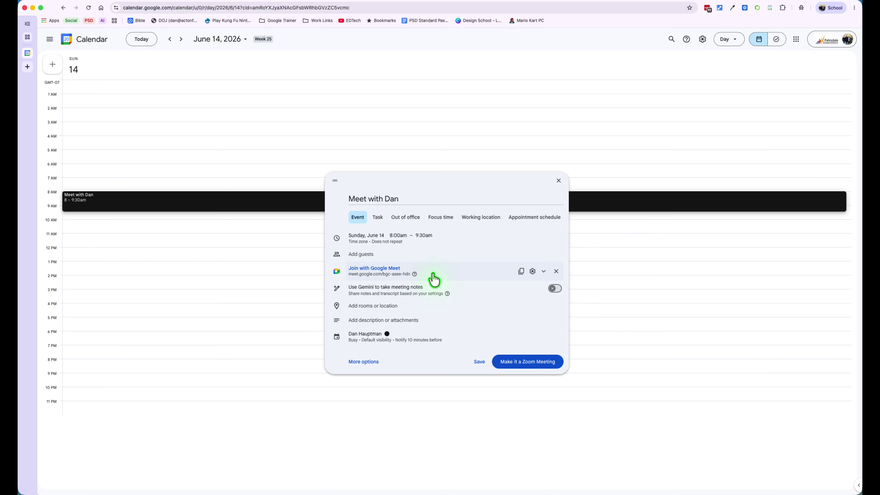
click(533, 271)
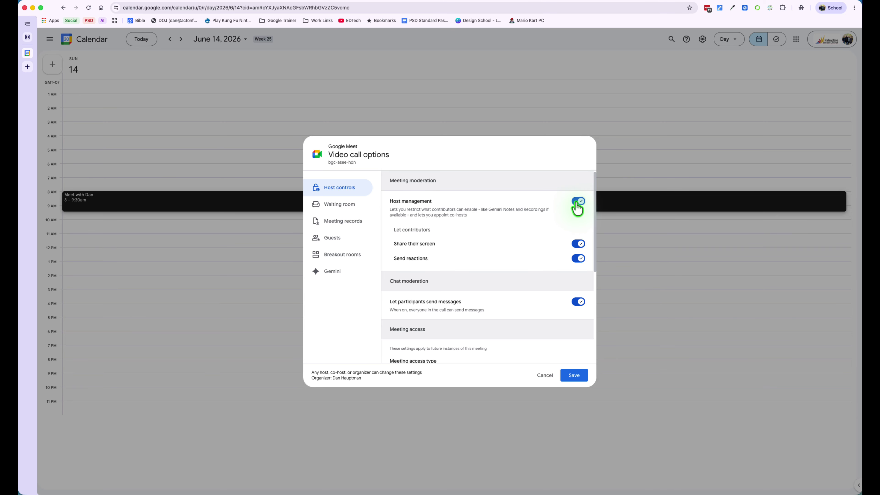
scroll(450, 225, down, 2)
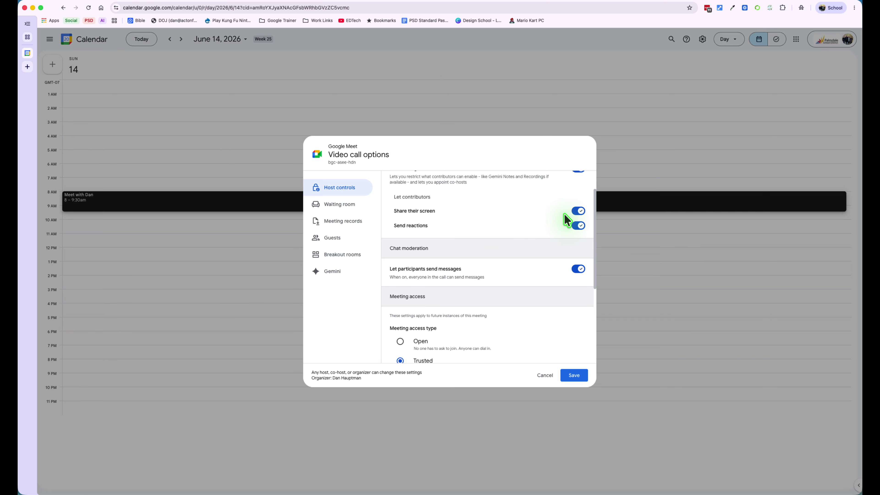
click(579, 212)
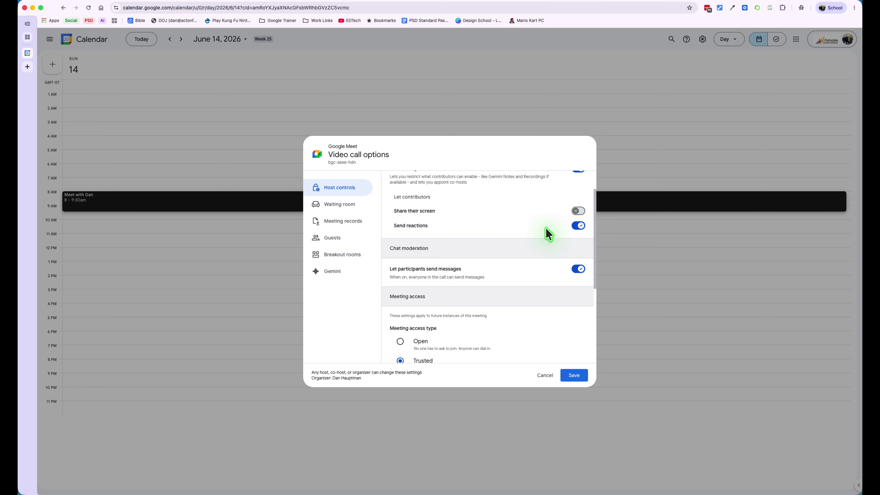
click(578, 226)
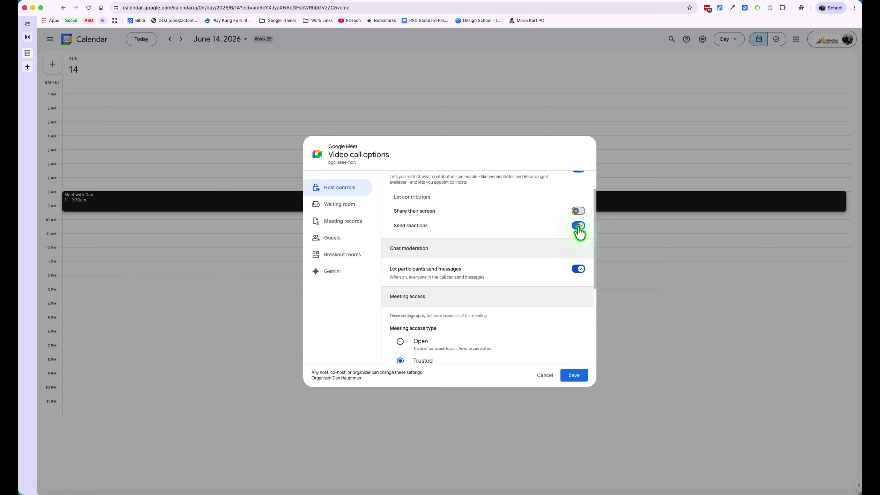
- Turn off participant messages and contributors' sharing of add-on activities in the call's host controls
scroll(491, 234, down, 1)
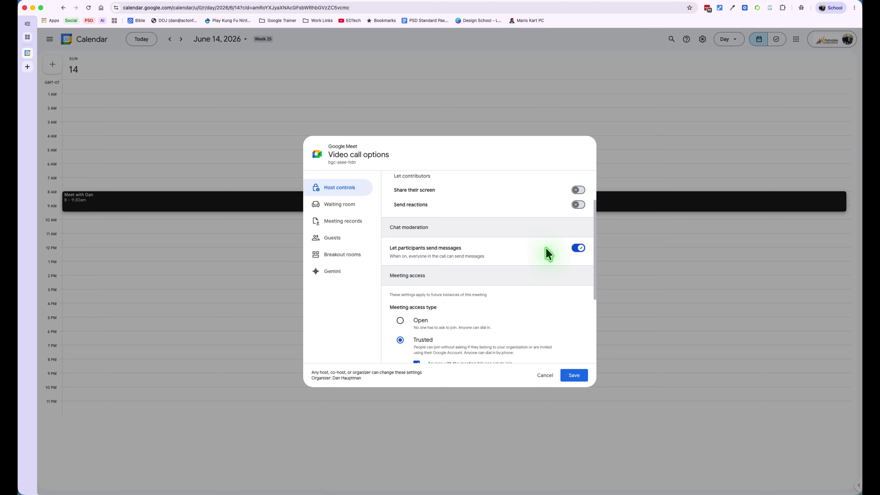
click(575, 249)
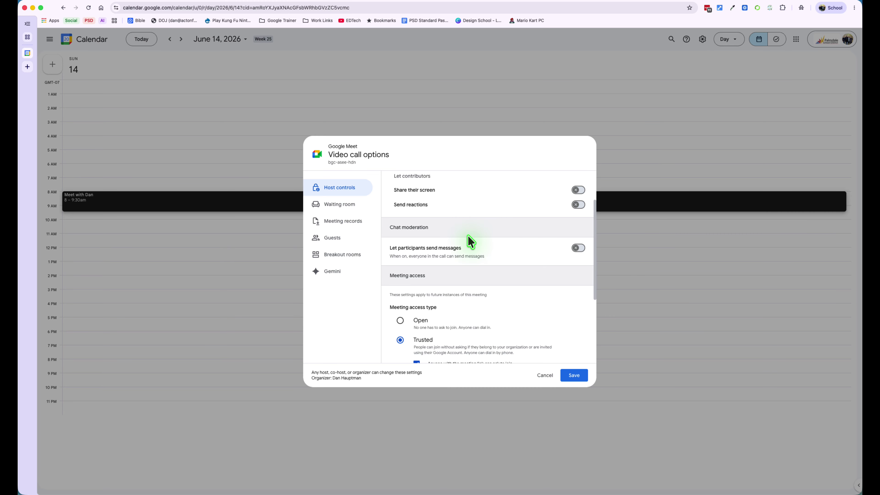
scroll(464, 238, down, 3)
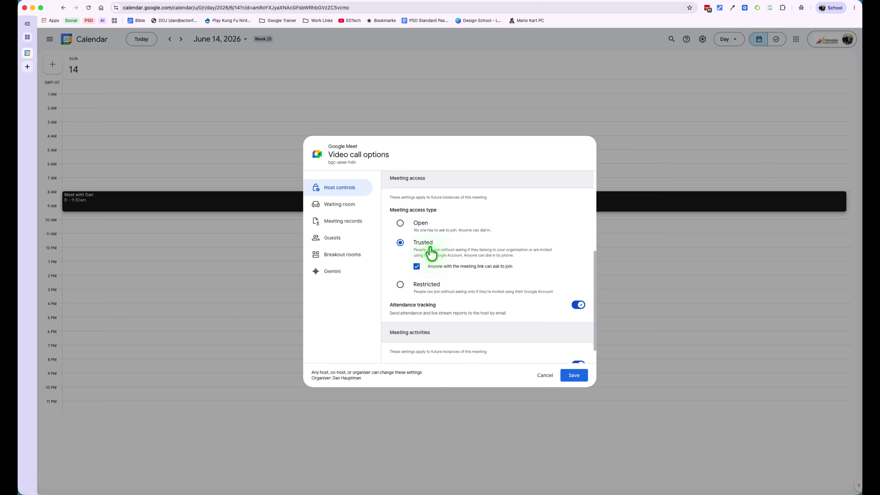
scroll(431, 253, down, 1)
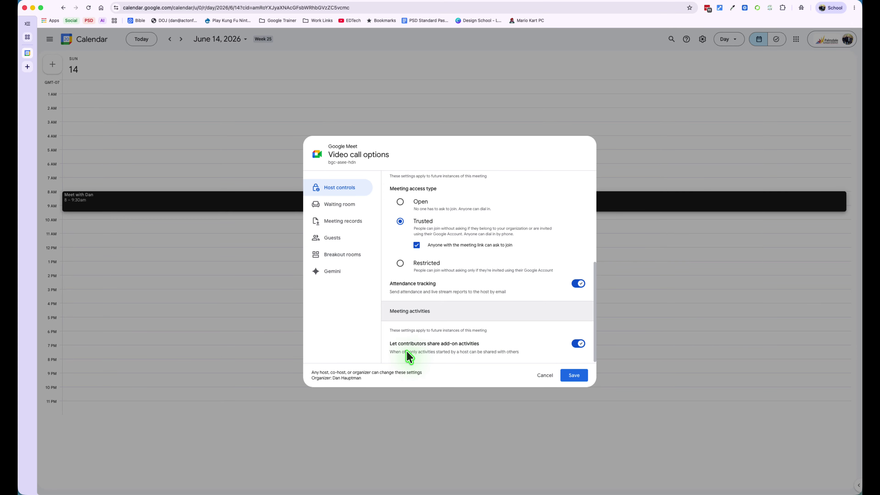
click(573, 347)
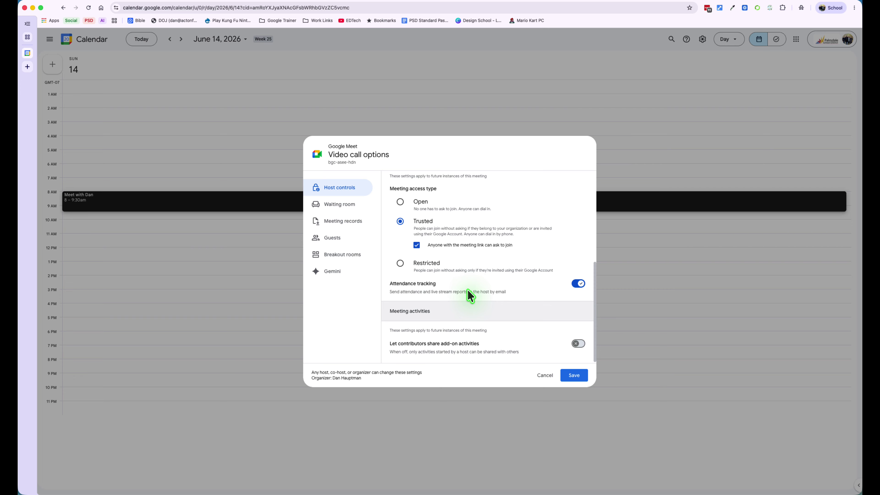
- Switch the call's waiting room off and back on
click(339, 210)
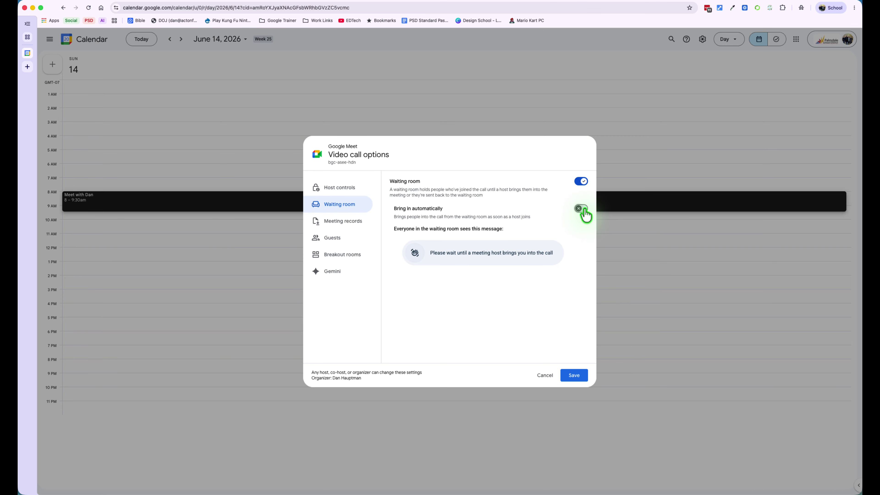
click(580, 184)
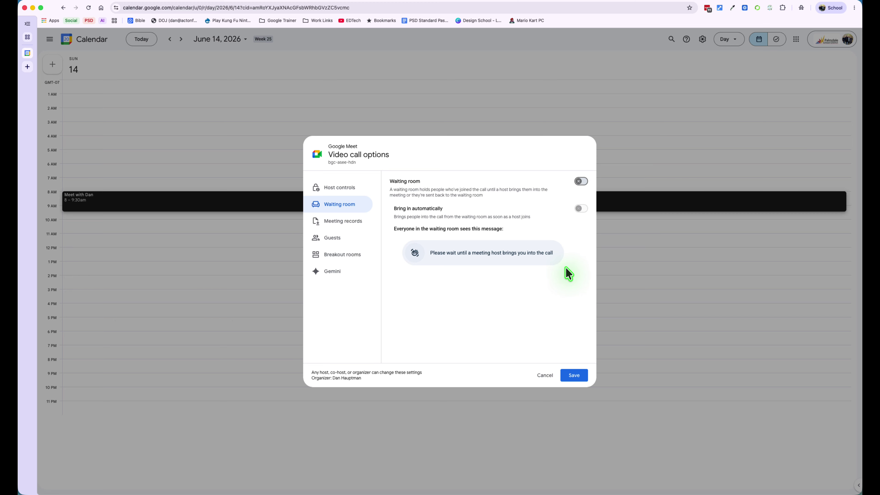
click(580, 182)
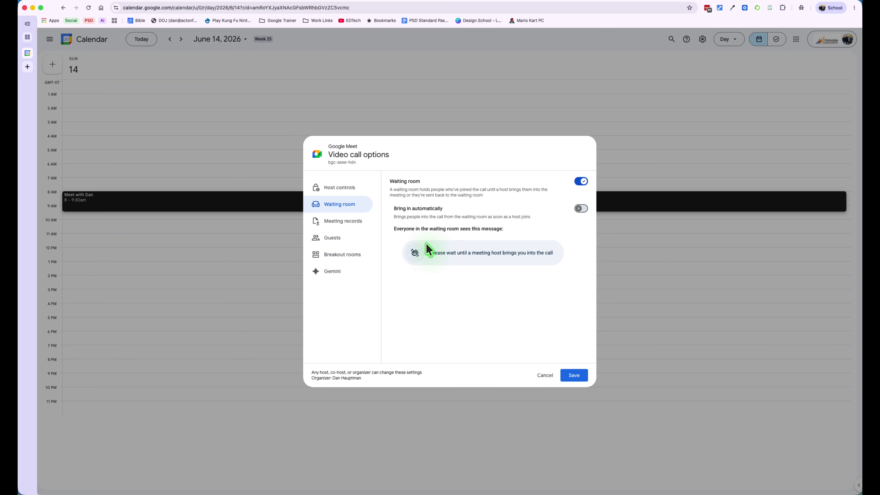
- Set the meeting records' default note sharing to the host and co-hosts
click(344, 222)
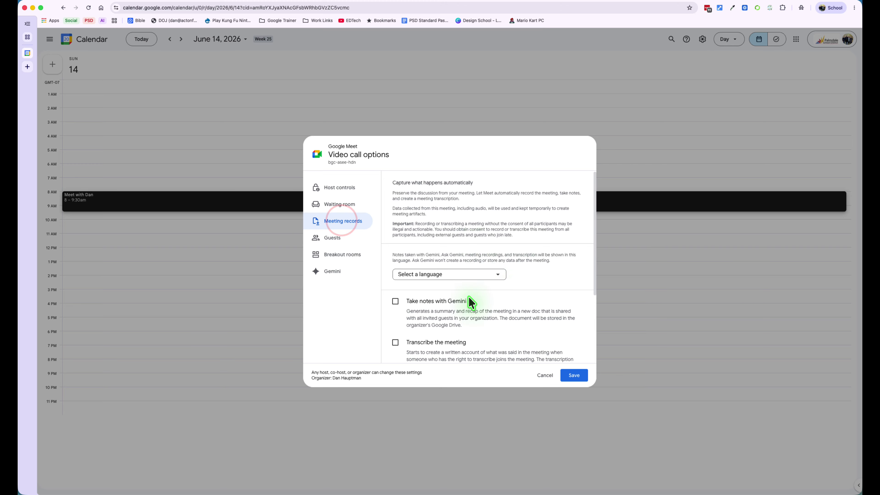
scroll(547, 246, down, 1)
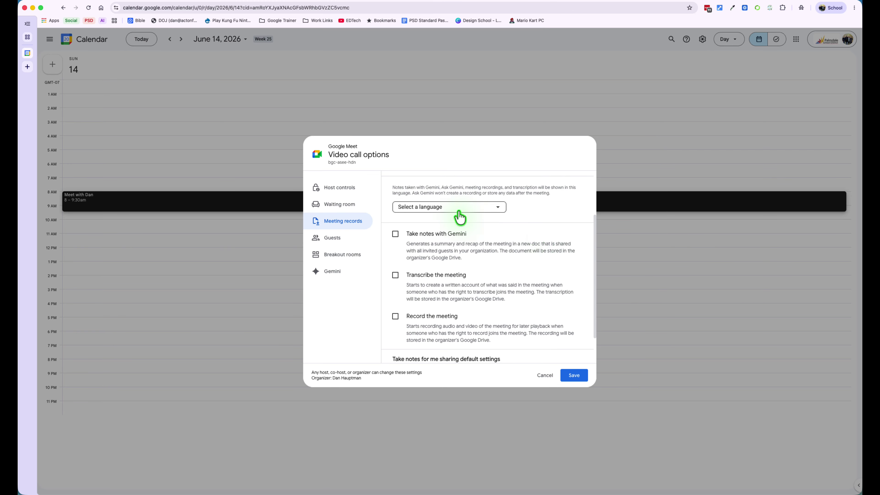
scroll(485, 242, down, 1)
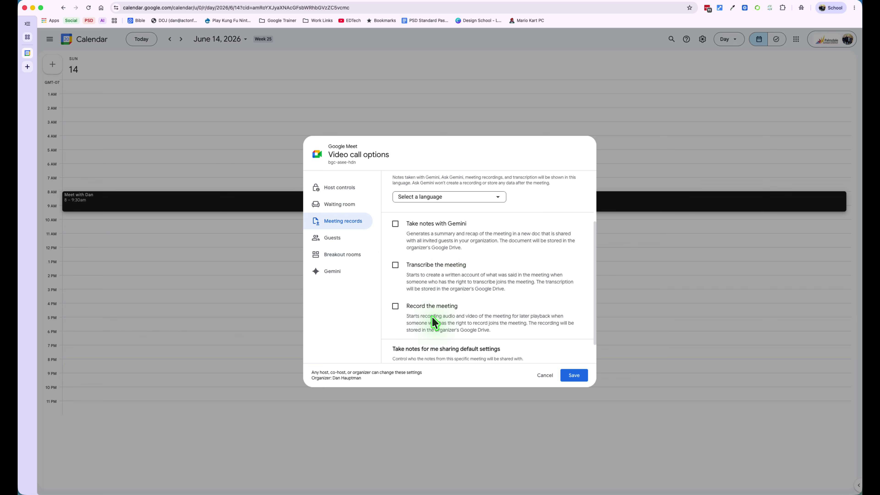
scroll(463, 297, down, 2)
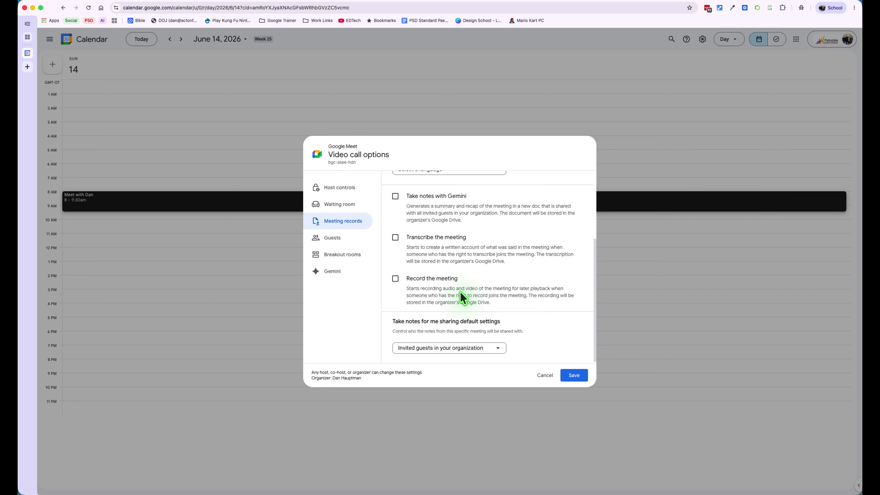
click(496, 350)
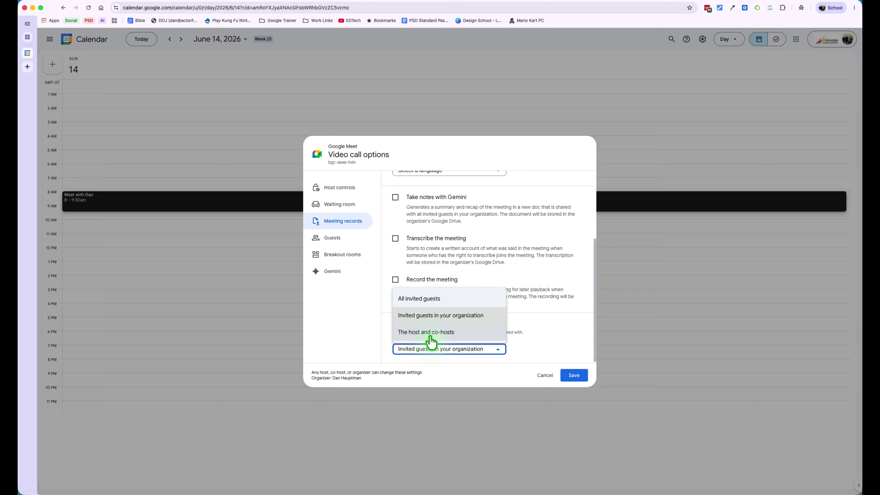
click(446, 333)
- Enable note-taking with Gemini and meeting transcription, with English as the meeting records language
click(395, 197)
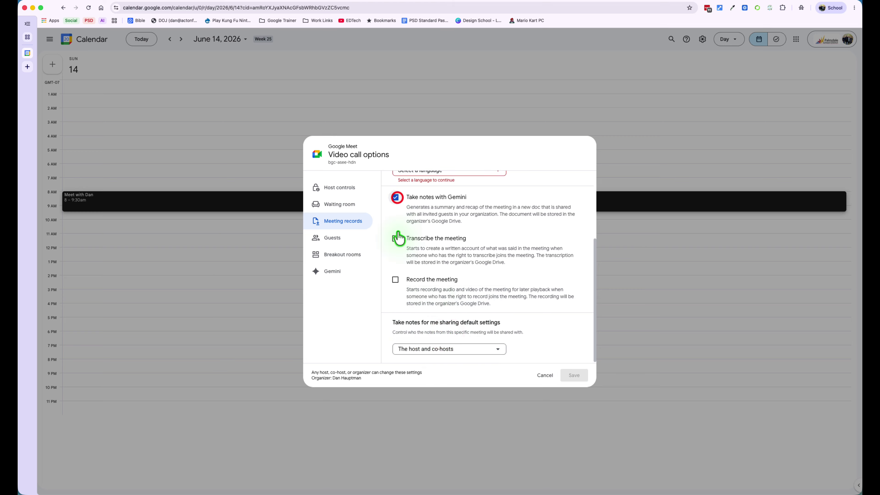
click(394, 238)
scroll(481, 316, up, 1)
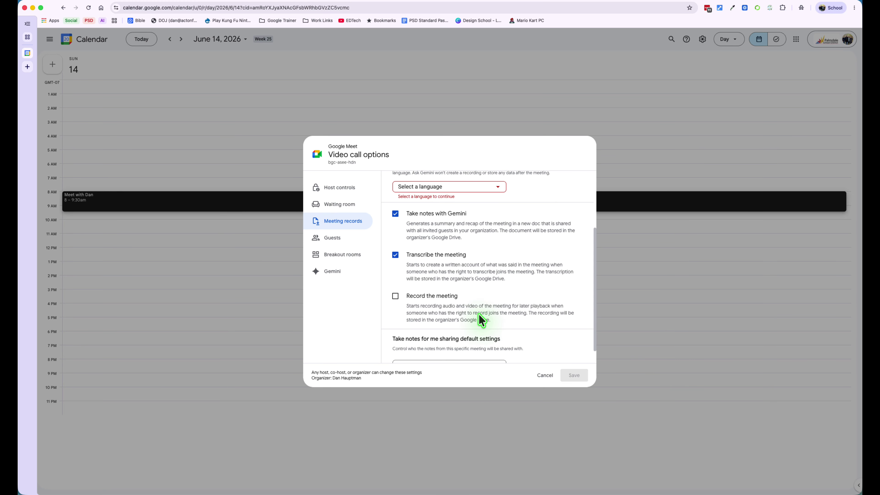
click(453, 188)
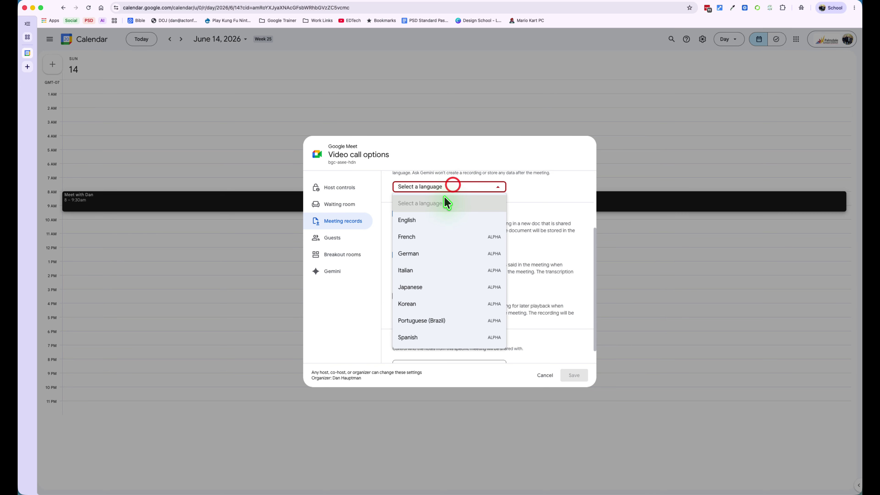
click(436, 219)
scroll(533, 250, down, 3)
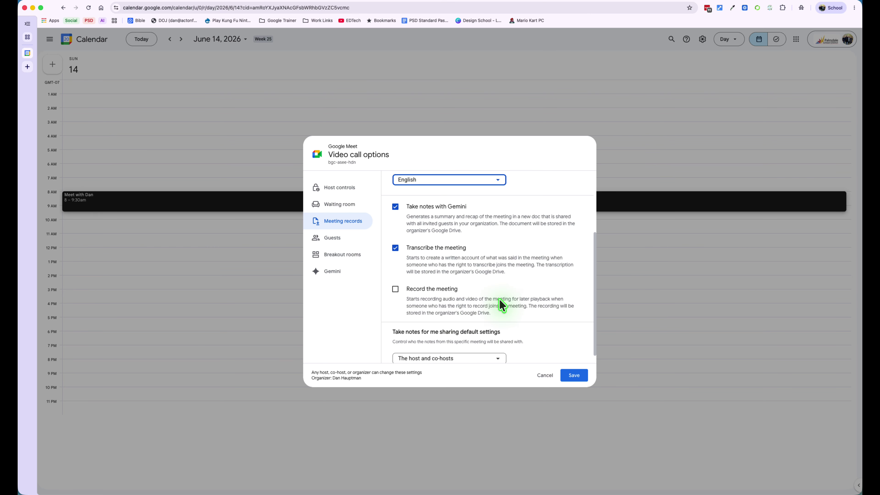
- Review the guest roles, breakout rooms and Gemini options, and save the video call options
click(329, 237)
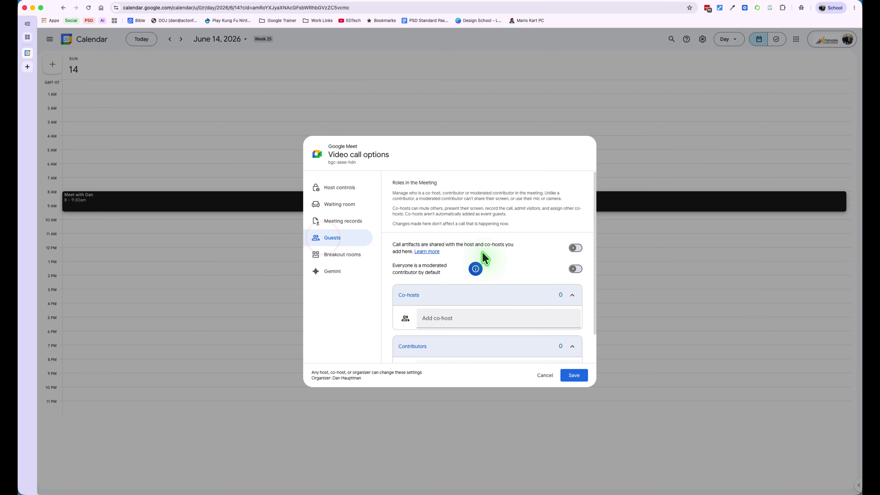
scroll(481, 252, down, 1)
scroll(482, 258, down, 1)
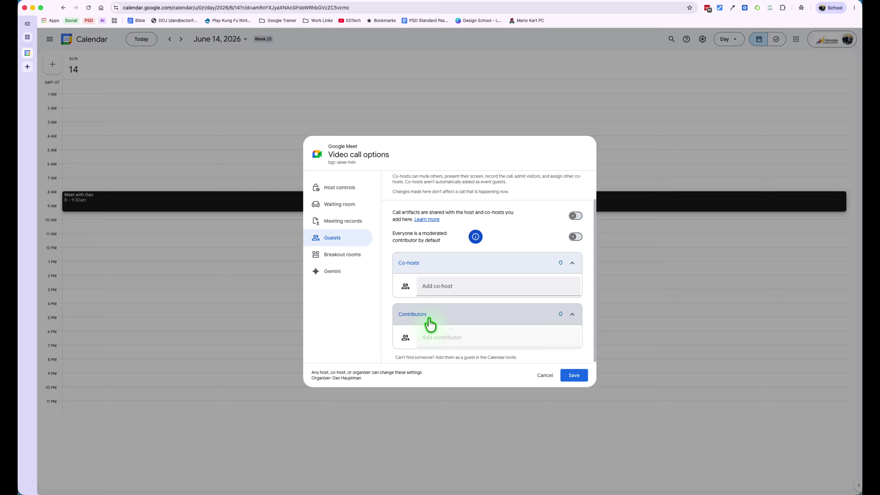
click(346, 189)
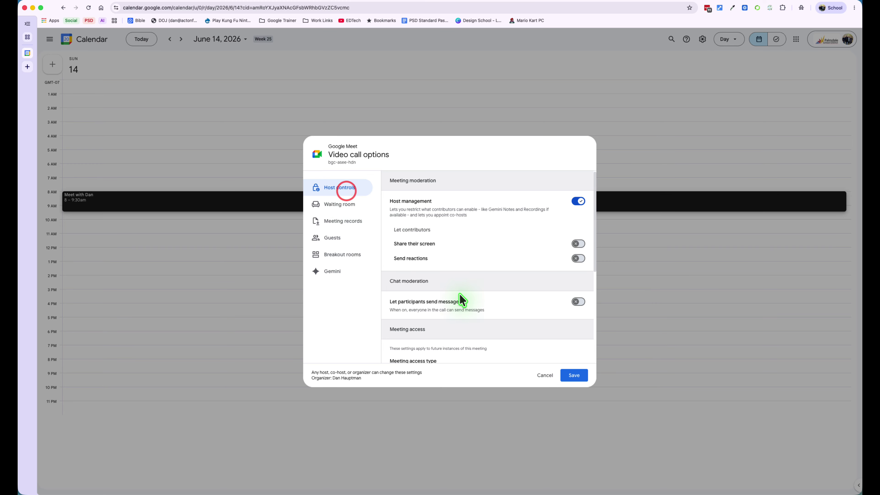
click(343, 238)
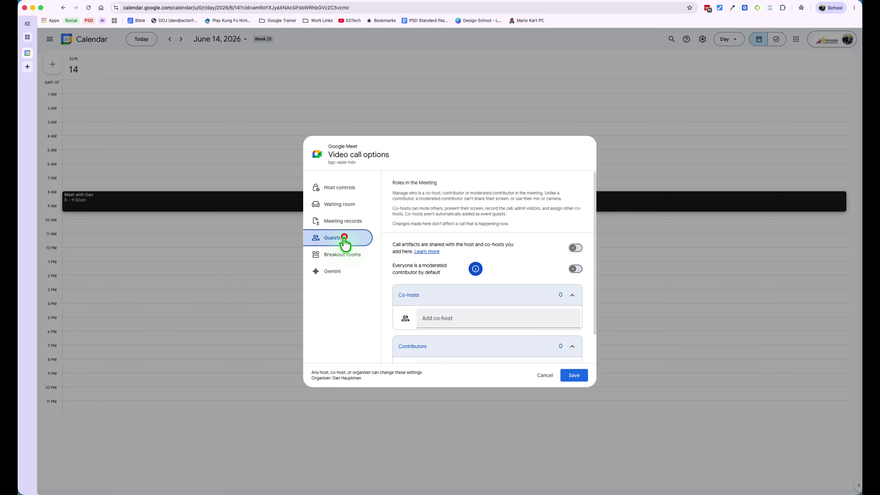
scroll(504, 355, down, 1)
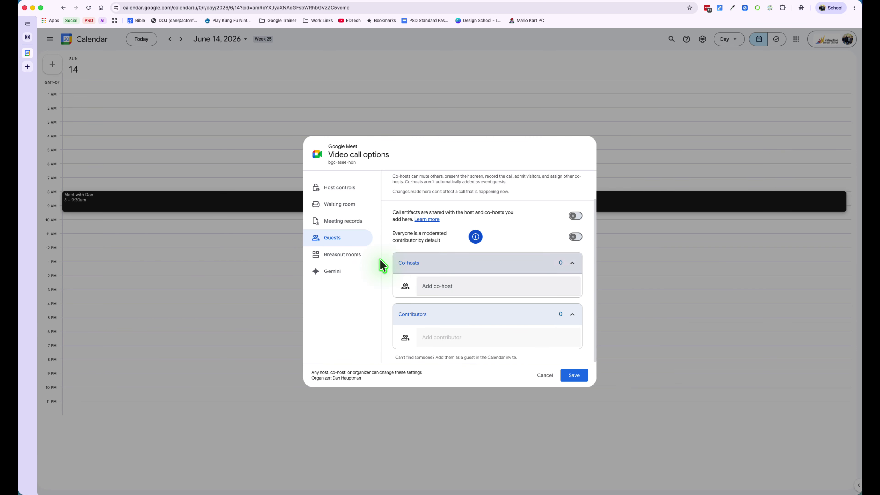
click(356, 258)
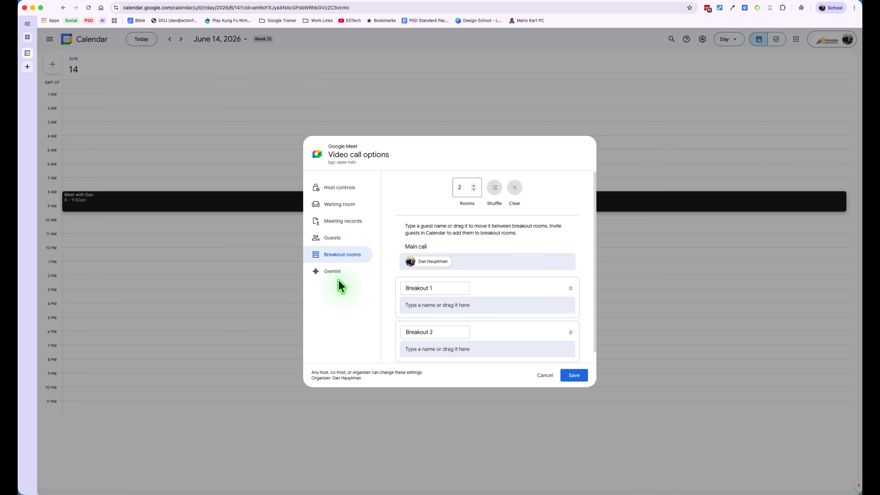
click(329, 282)
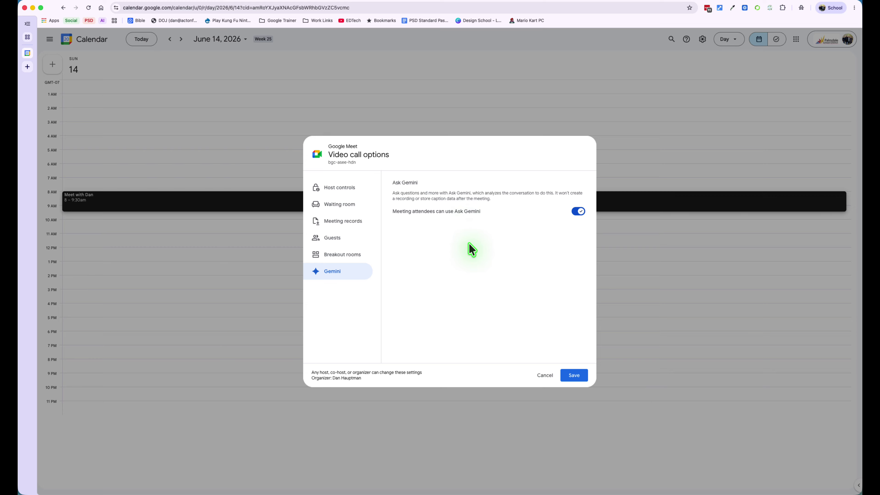
click(575, 377)
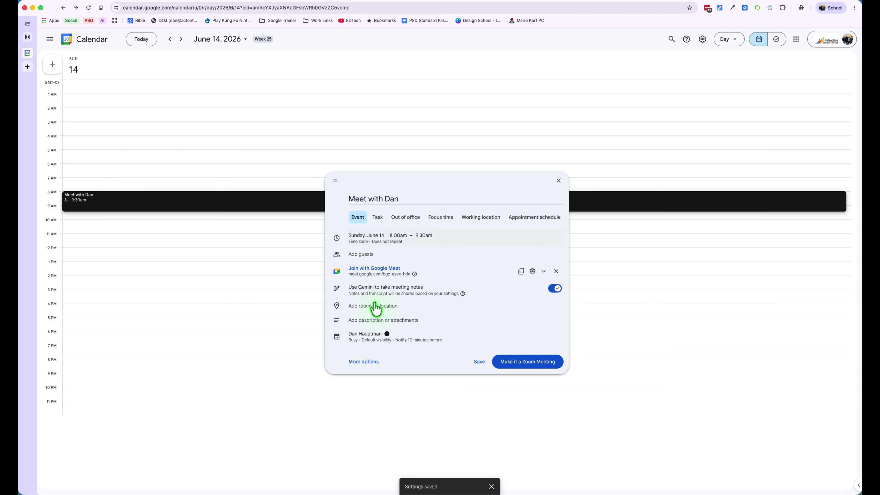
- Look at the event's guest and description fields without filling them in, and save the event
click(366, 254)
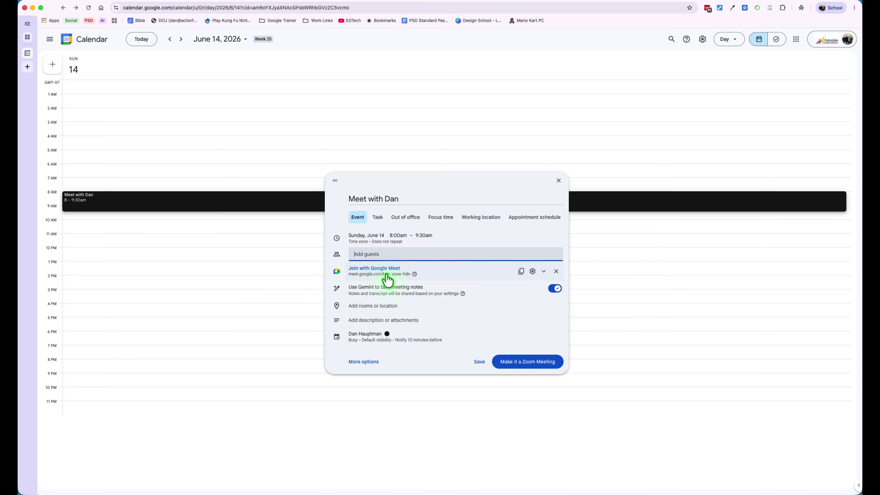
click(356, 323)
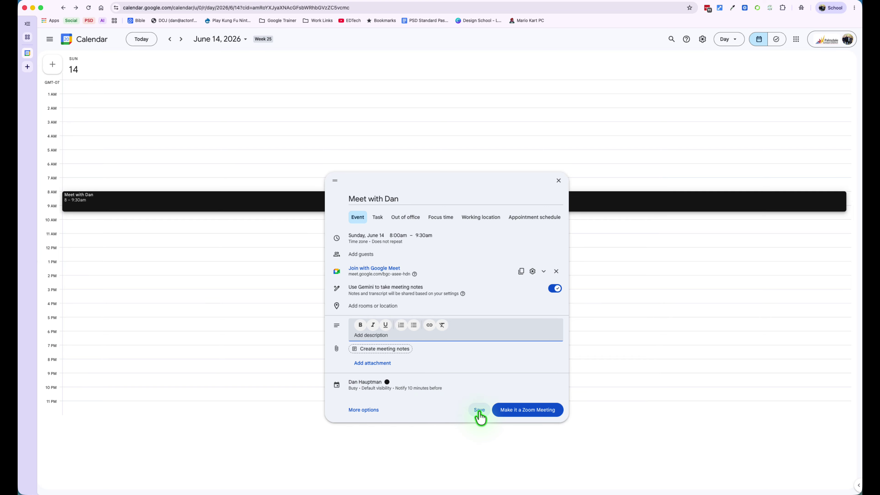
click(479, 410)
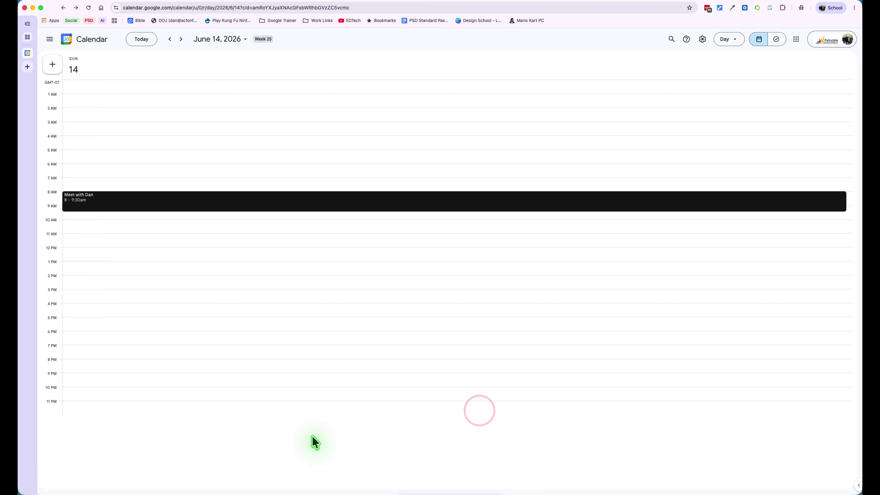
- Open the saved 8:00 – 9:30am event's details and copy its Google Meet joining information
click(225, 208)
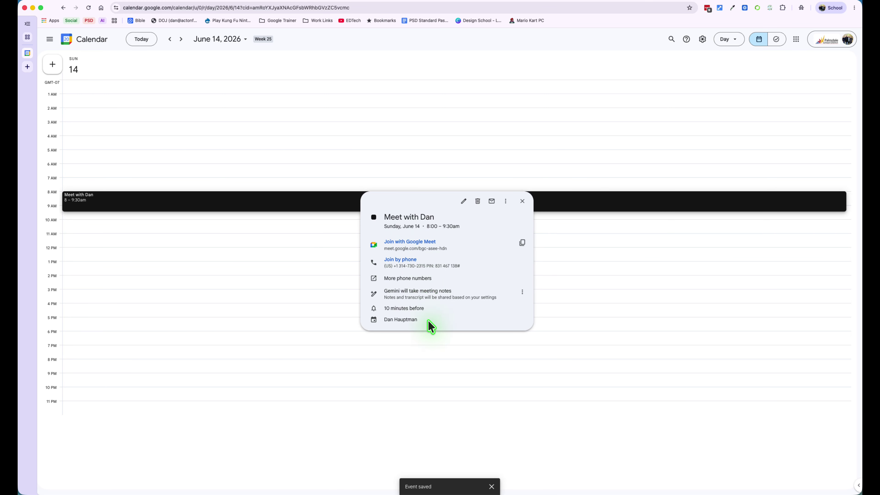
click(522, 242)
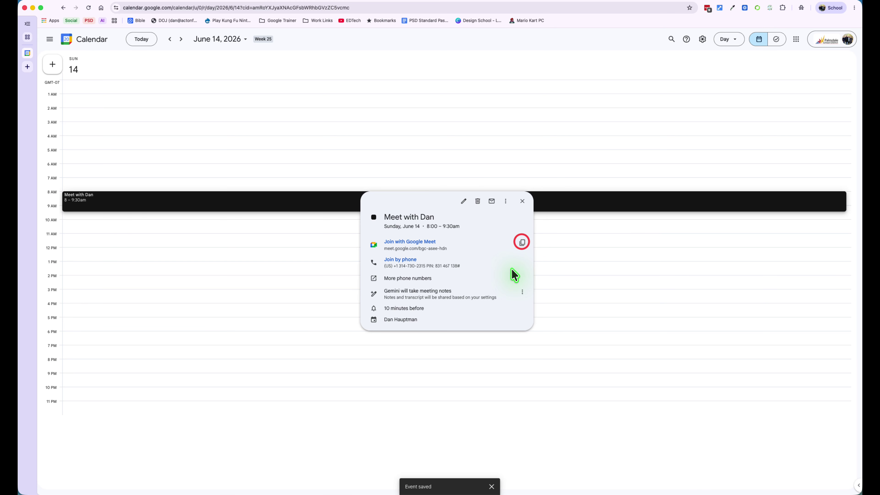
click(522, 243)
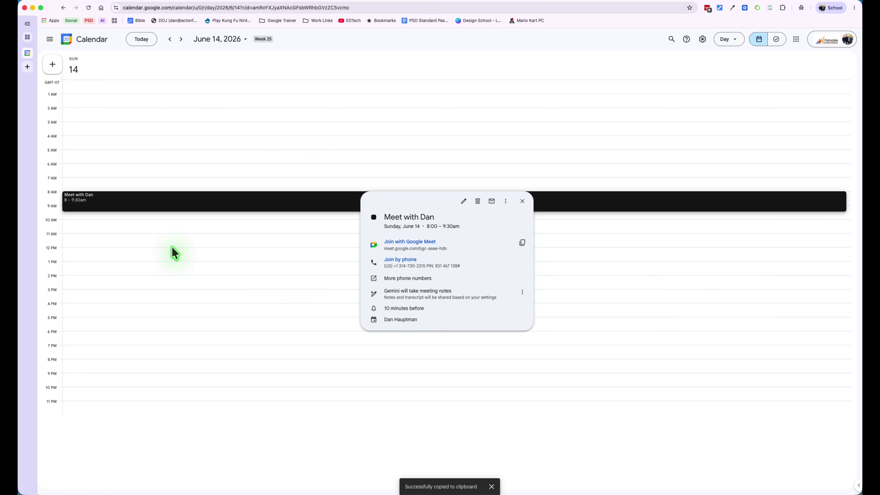